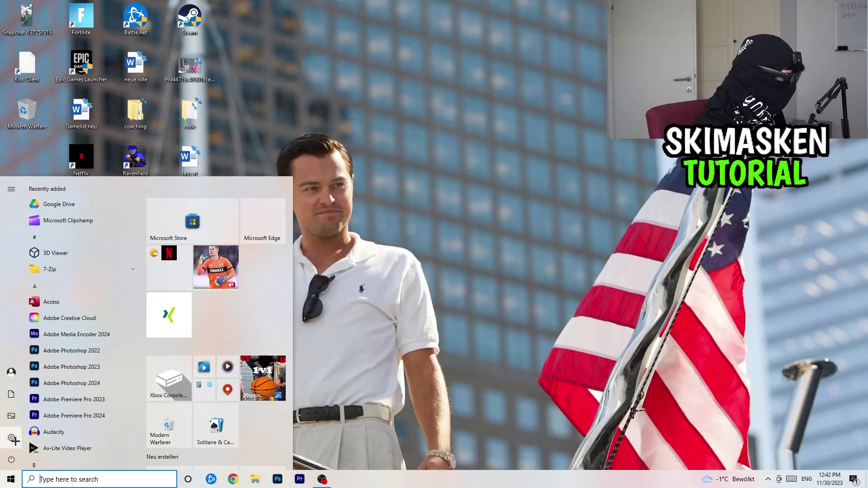
Open Windows Settings and review the Gaming options for Game Bar, Captures and Game Mode.
click(12, 437)
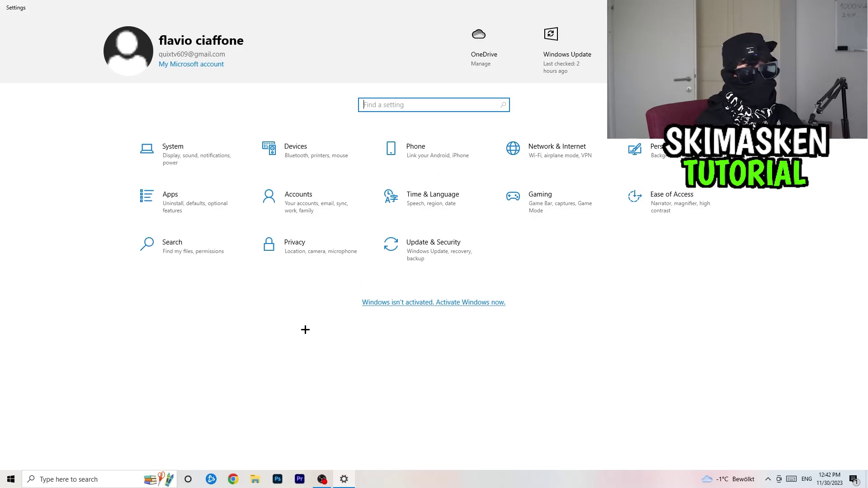
click(578, 194)
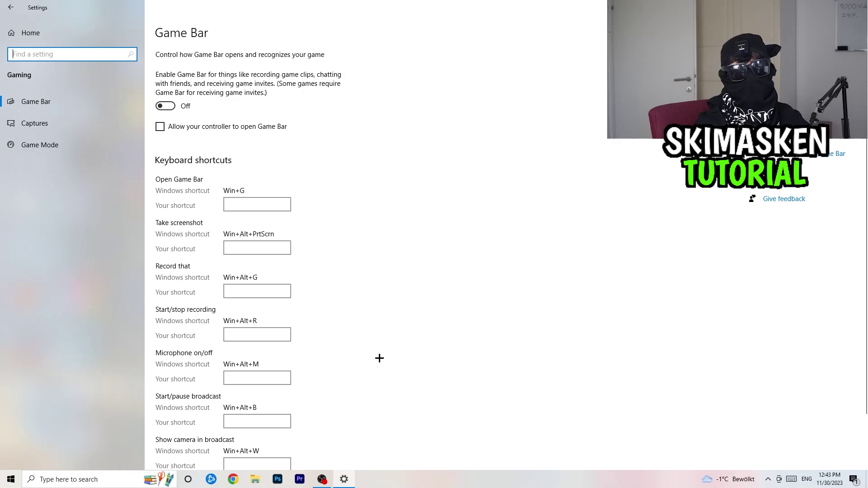
click(57, 121)
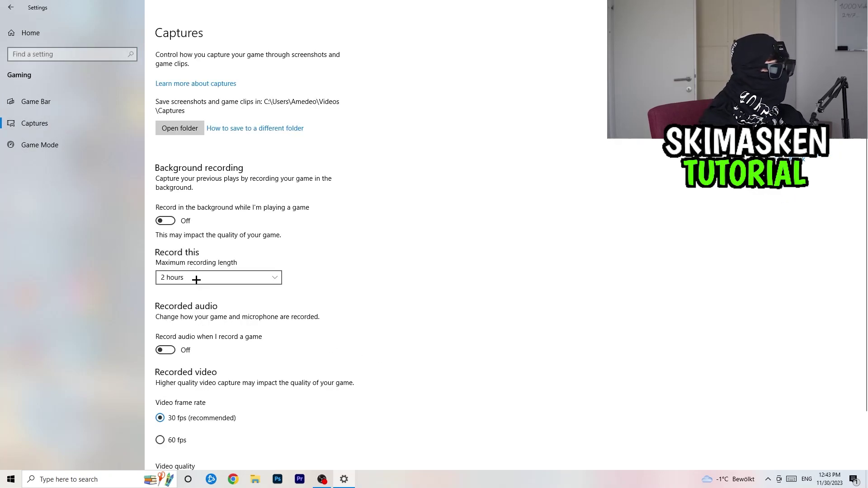
scroll(219, 167, down, 2)
scroll(225, 159, up, 2)
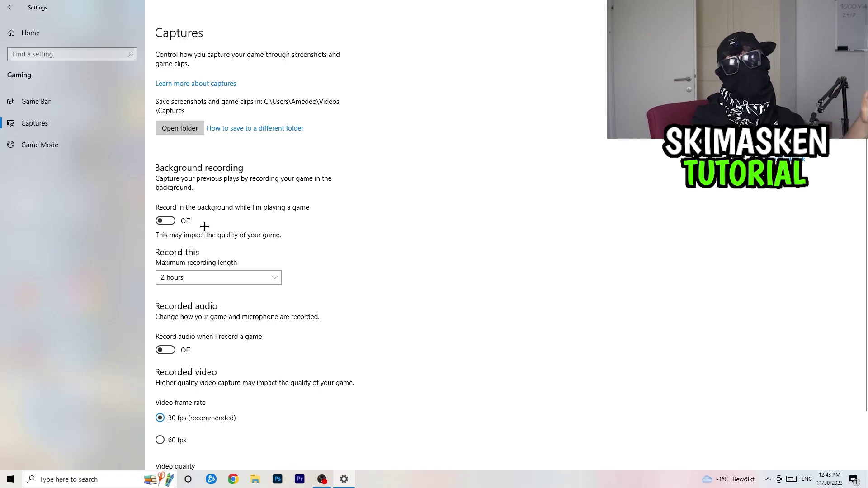
scroll(210, 242, down, 3)
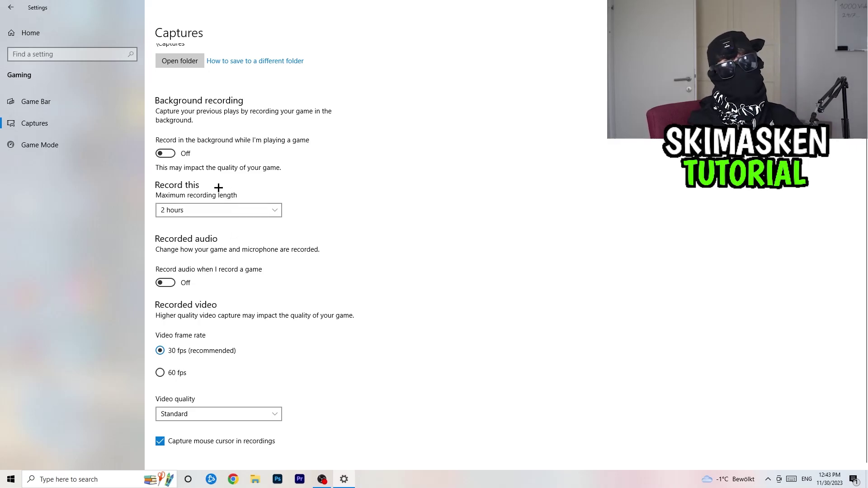
click(92, 147)
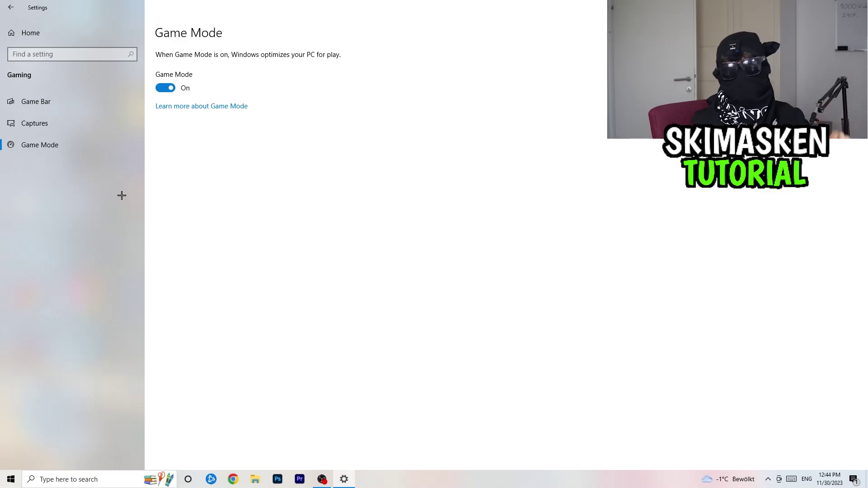
Go to the System display settings and check the text and app scaling choices and the display resolution.
click(11, 7)
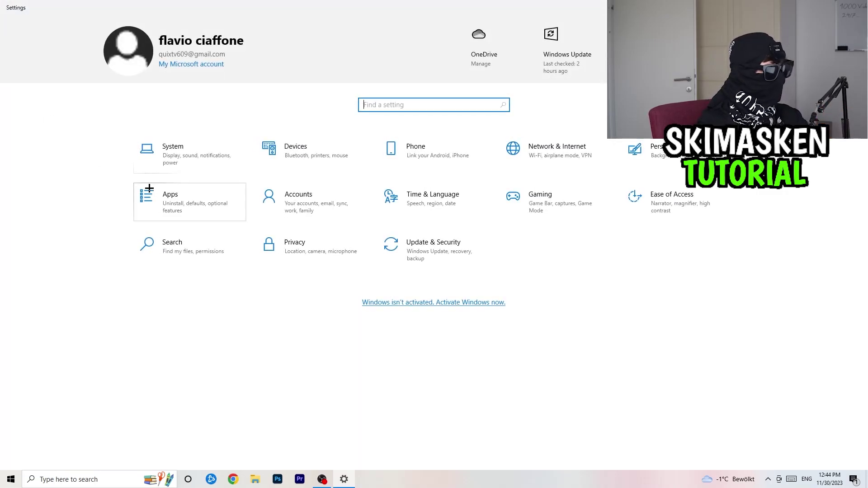
click(209, 167)
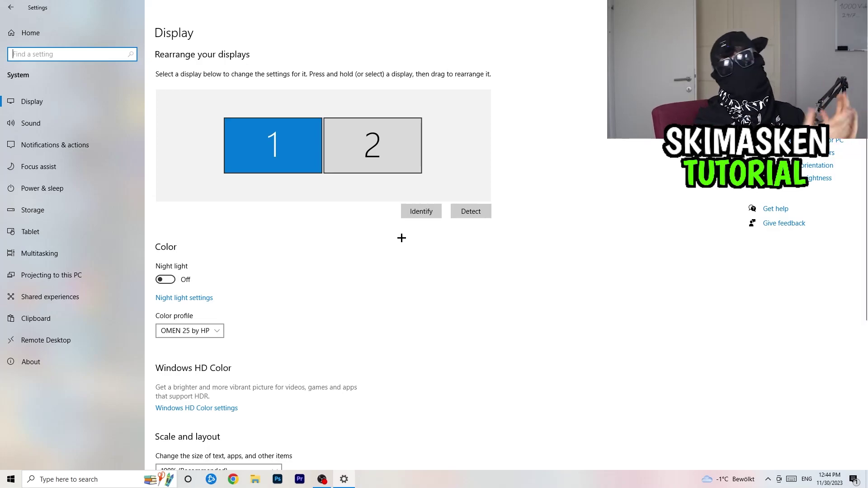
scroll(291, 238, down, 5)
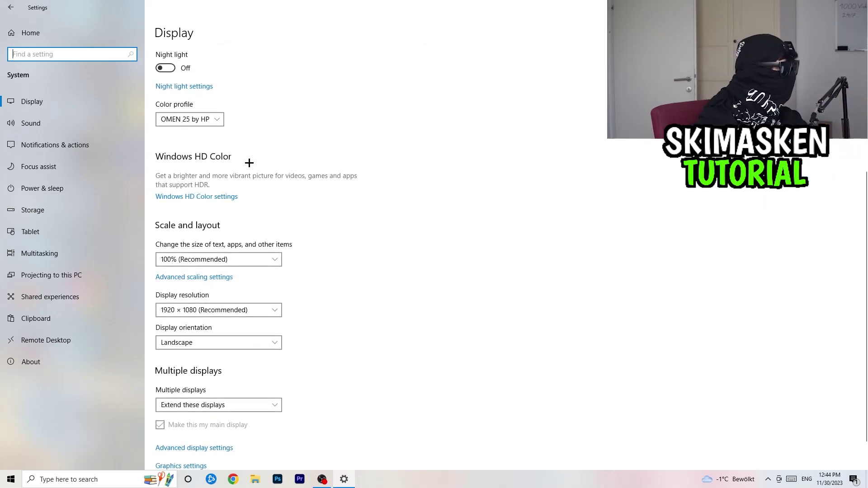
scroll(304, 157, down, 1)
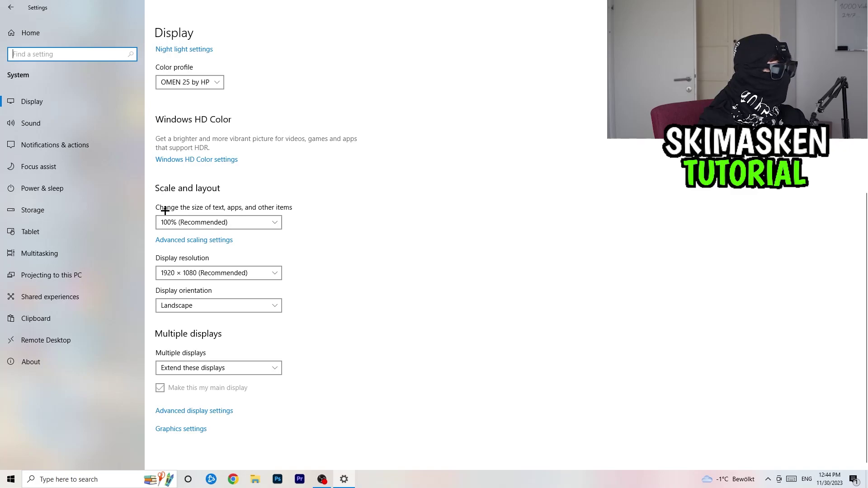
click(217, 223)
click(502, 302)
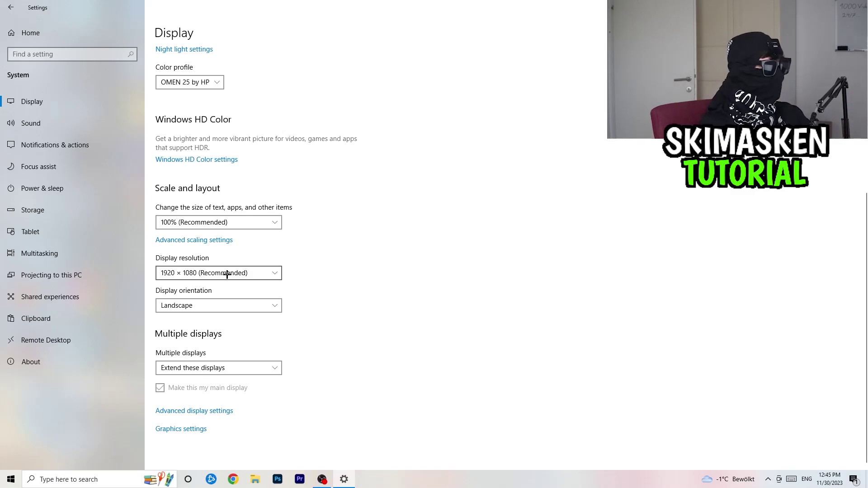
Open the power plan options from the Power & sleep settings, review the preferred and additional plans, and close them.
click(33, 189)
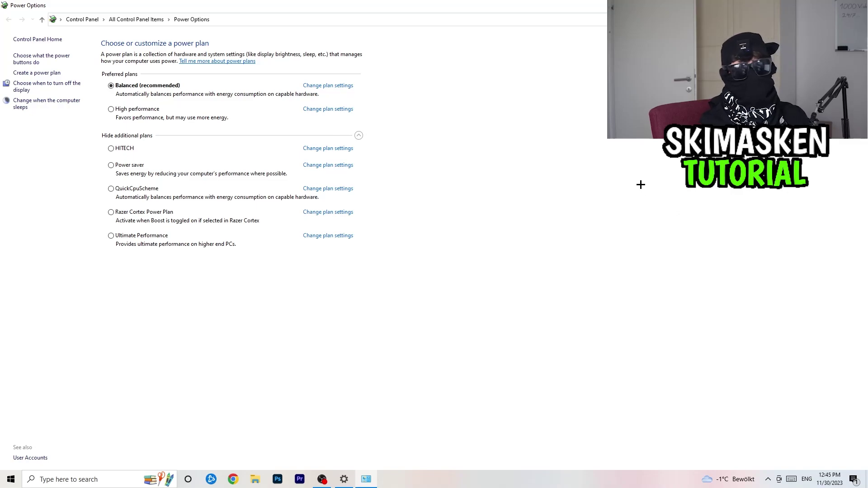
click(359, 135)
click(359, 135)
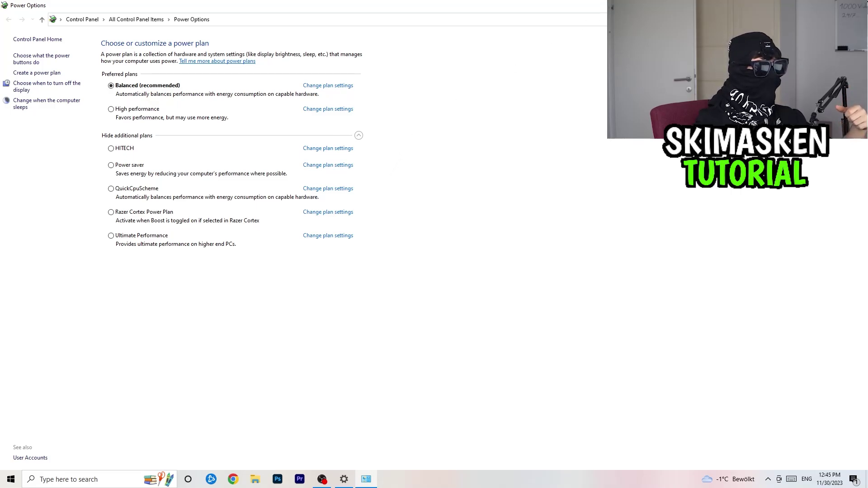
click(857, 5)
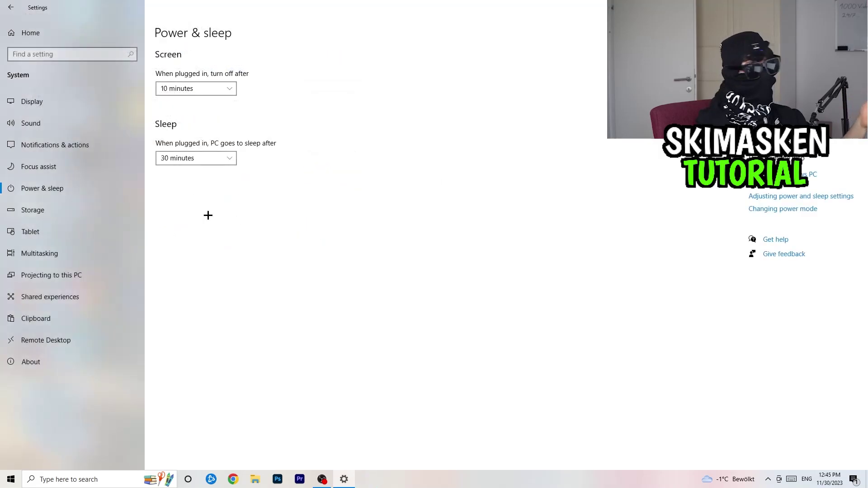
Review the Storage Sense run frequency and the cleanup periods for the recycle bin and Downloads folder, and close Settings.
click(99, 203)
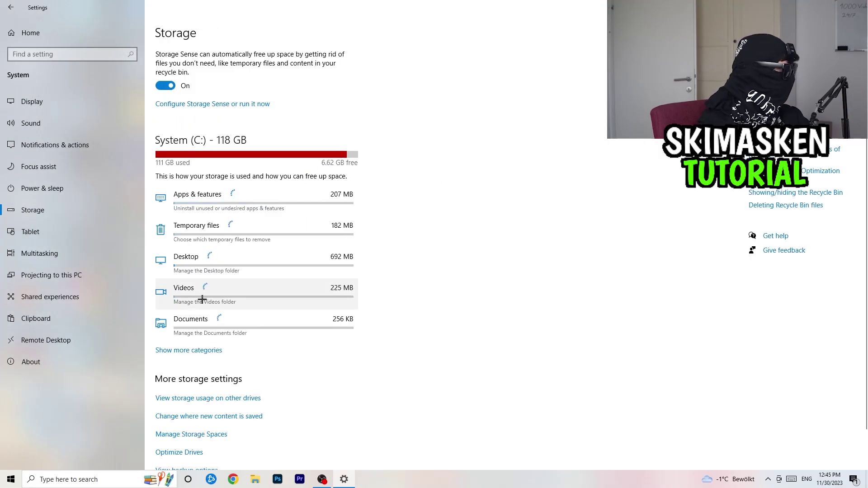
click(224, 104)
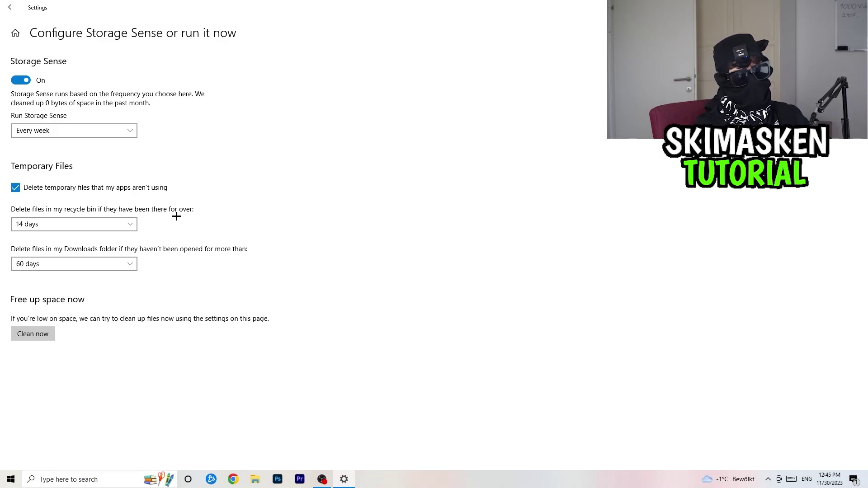
click(77, 131)
click(128, 129)
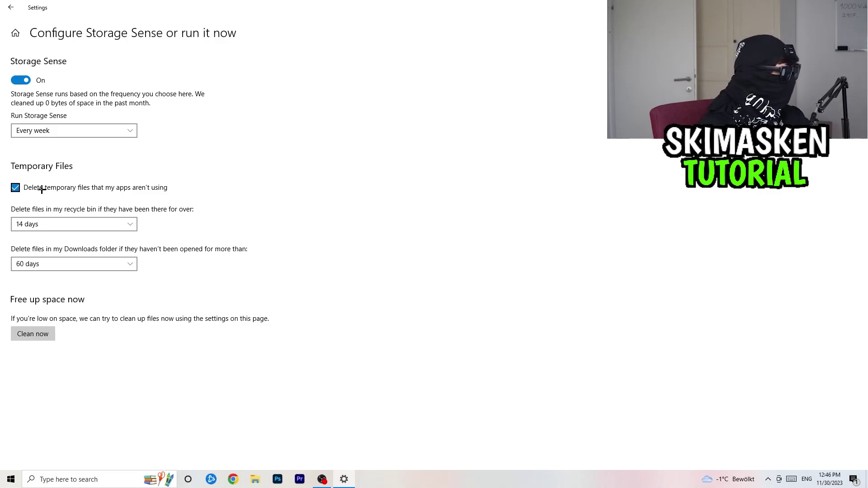
click(77, 225)
click(324, 225)
click(73, 264)
click(194, 234)
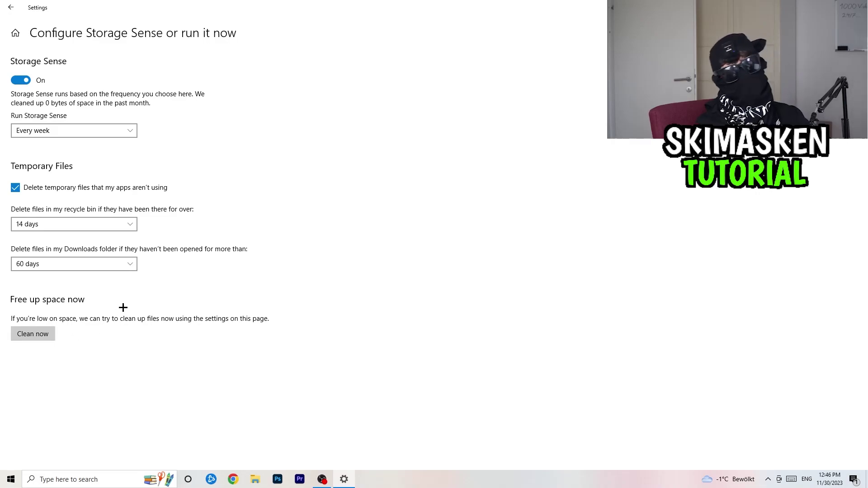
click(10, 5)
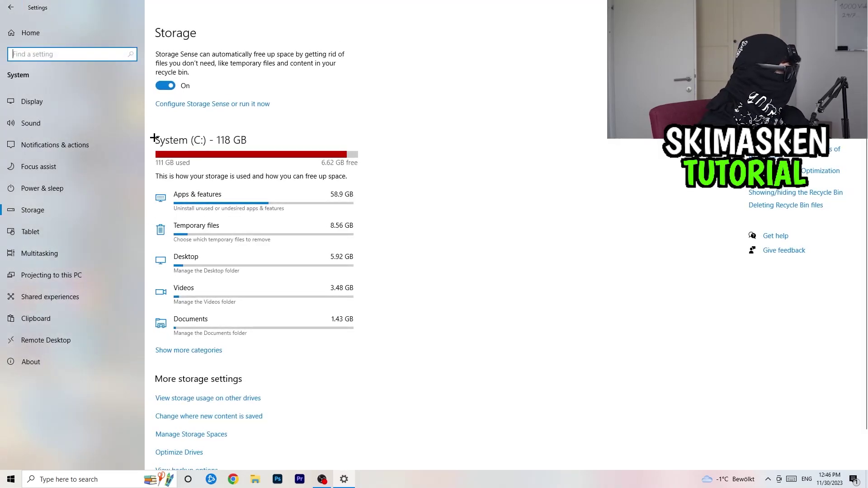
click(9, 5)
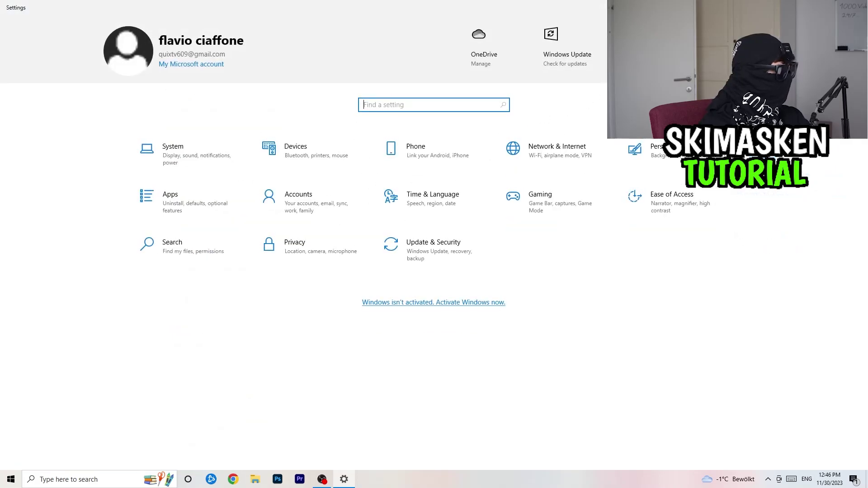
key(alt+F4)
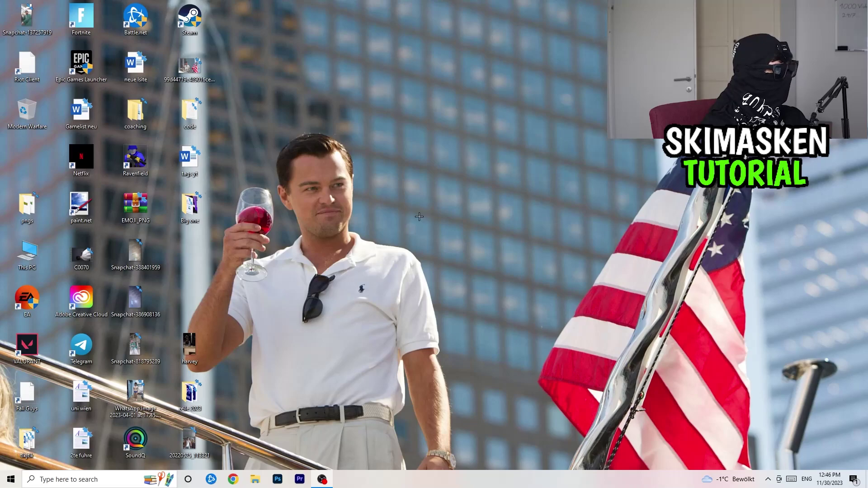
Switch to NVIDIA Control Panel, select the native 1920 × 1080 resolution and open the image settings with preview.
right_click(432, 206)
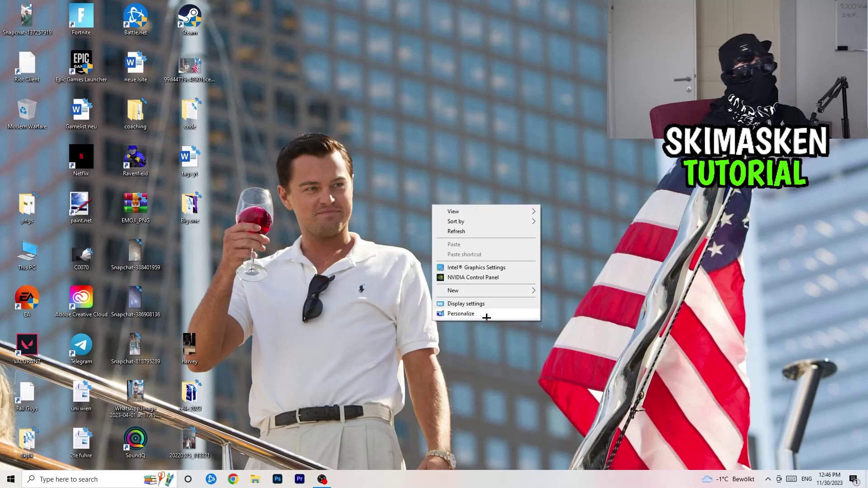
click(500, 277)
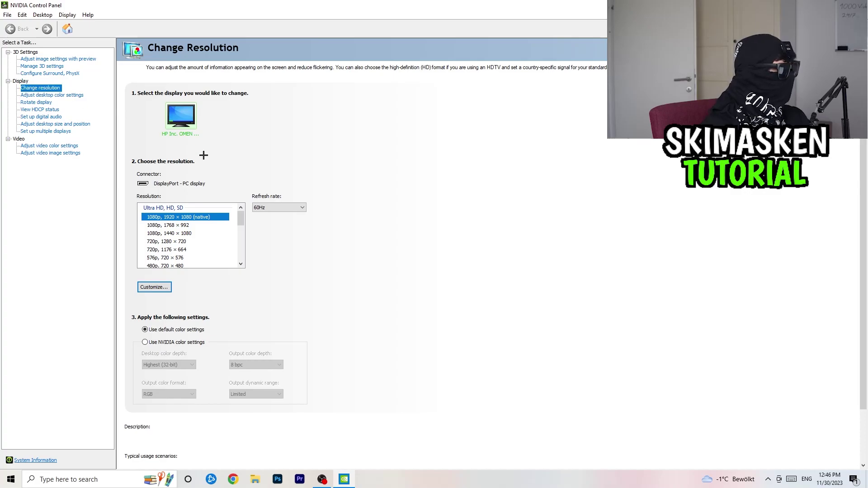
click(213, 218)
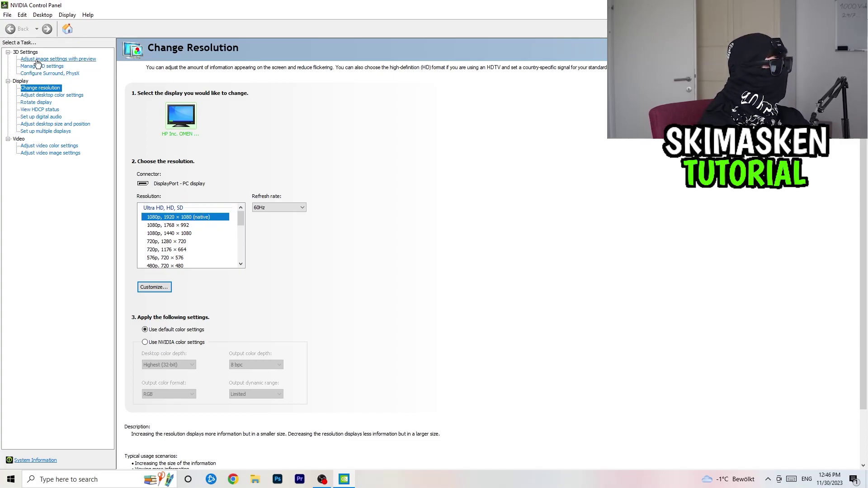
click(67, 60)
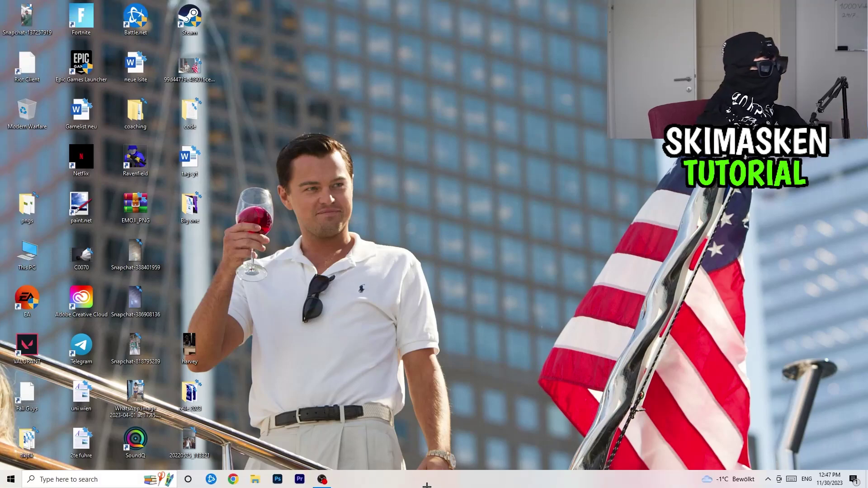
Open Task Manager maximized, sort the processes by CPU and by GPU usage, and show the available actions for Razer Synapse.
right_click(427, 486)
click(467, 439)
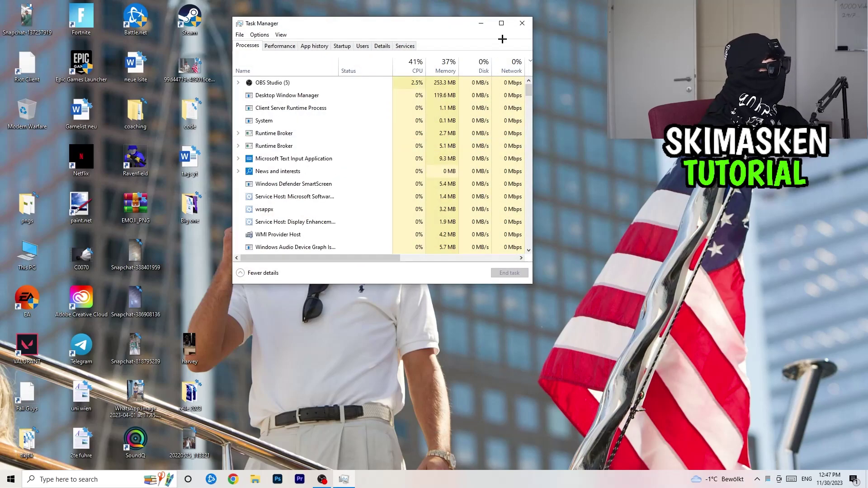
click(503, 24)
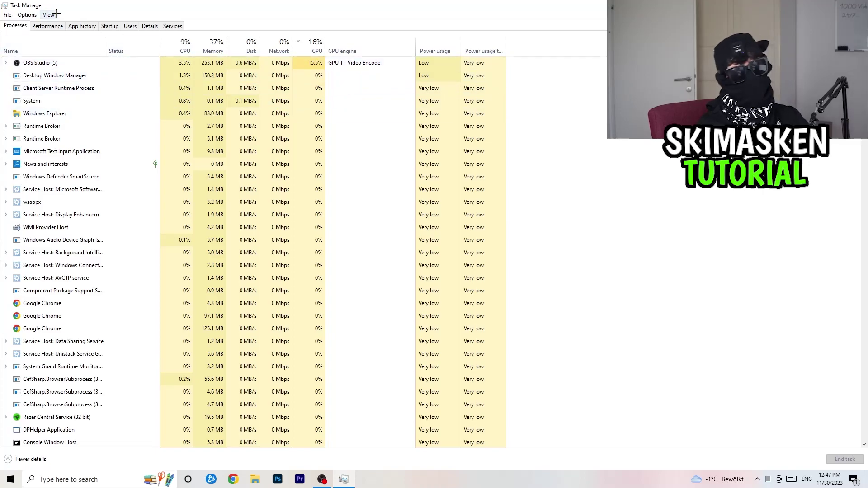
click(168, 45)
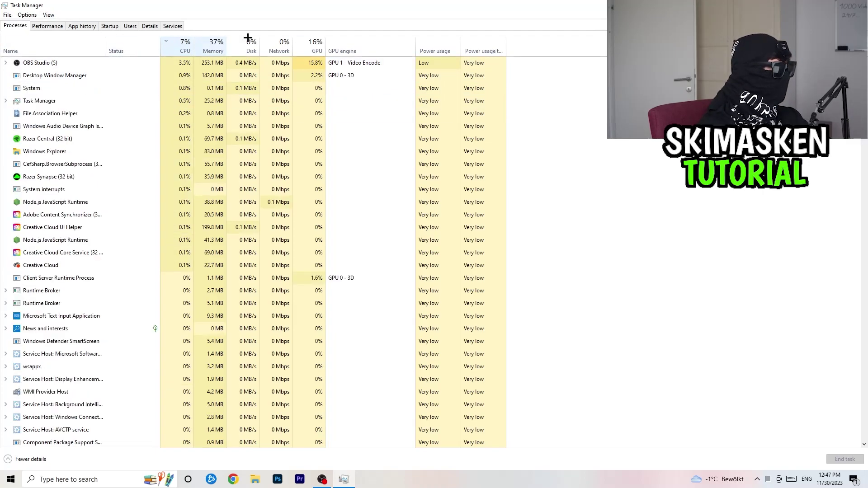
click(320, 45)
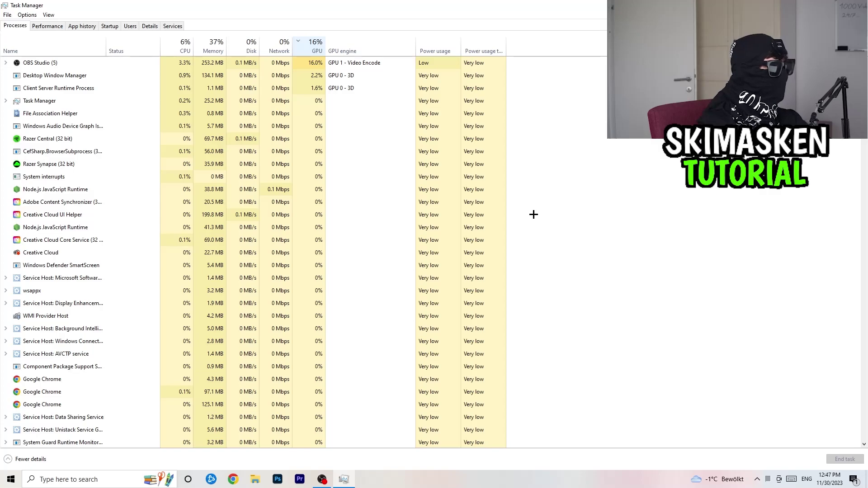
right_click(94, 162)
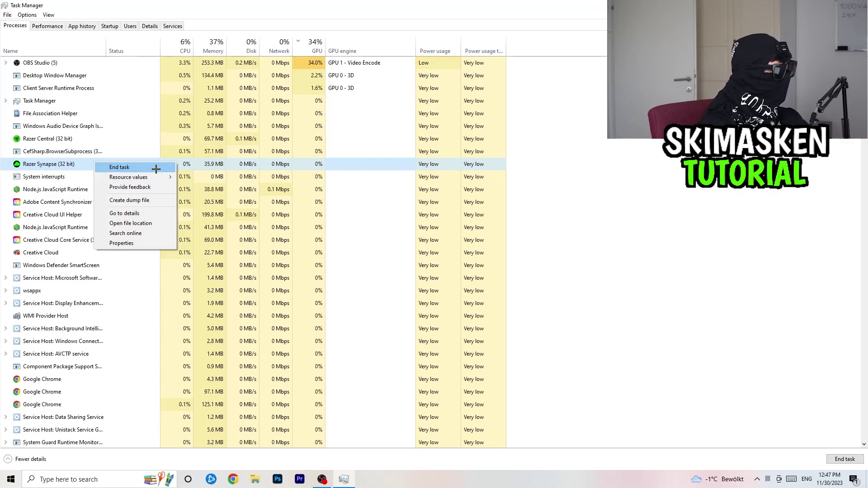
View the detailed process list and inspect the priority levels available for a chrome.exe process without changing its priority.
click(149, 26)
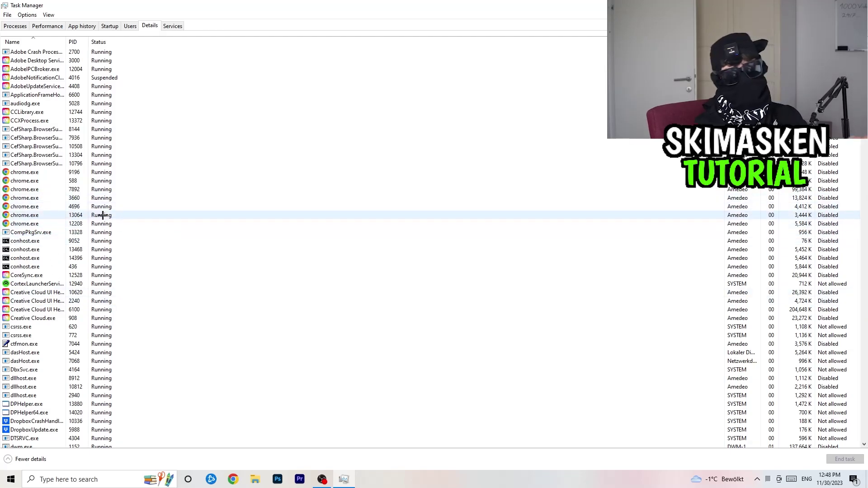
right_click(46, 206)
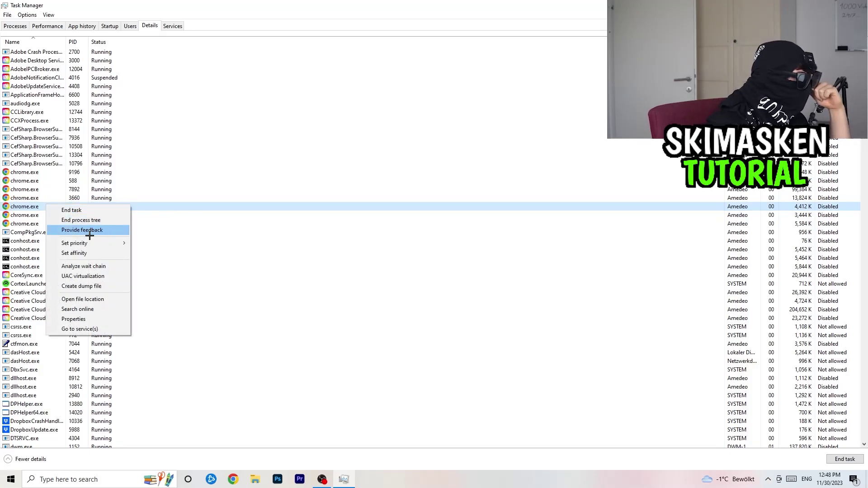
mouse_move(95, 243)
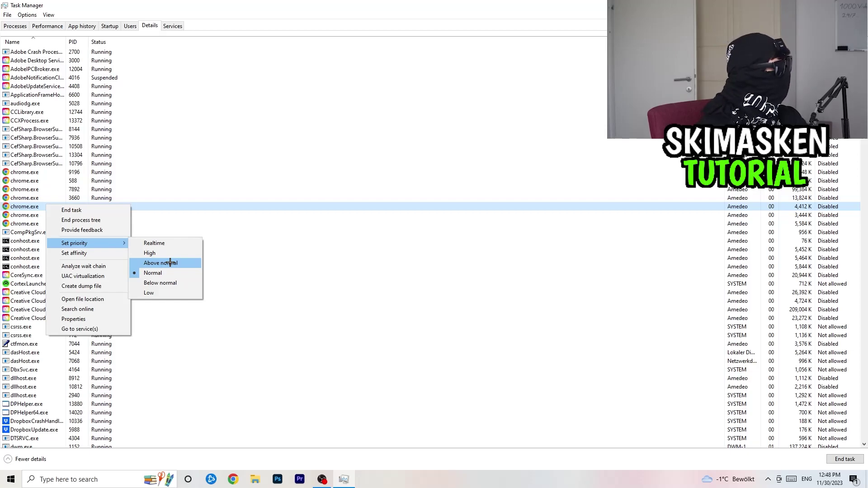
click(357, 94)
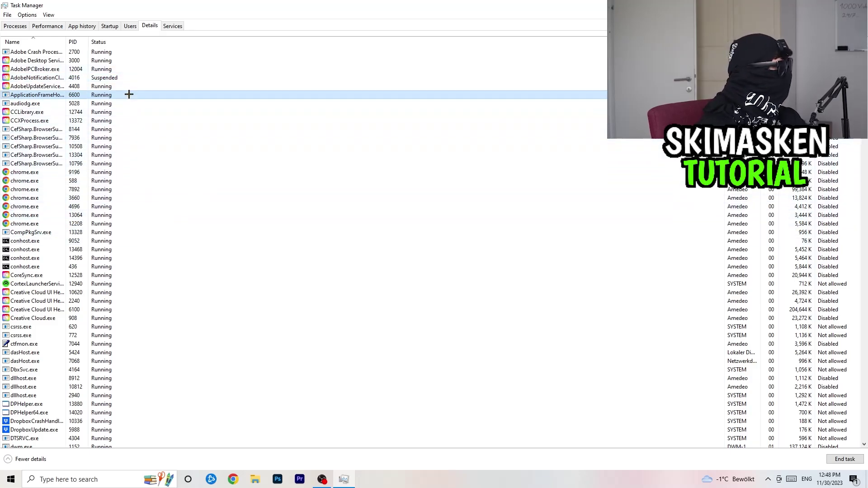
Review the startup programs with their status and startup impact, and close Task Manager.
click(109, 26)
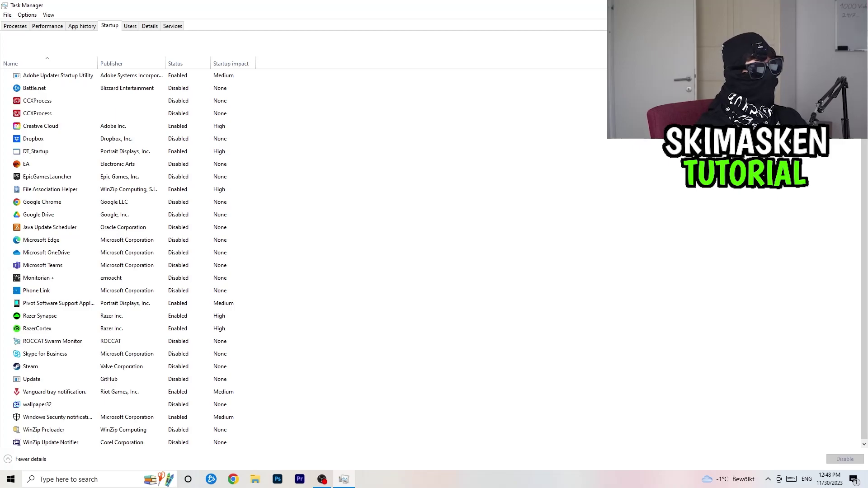
click(857, 5)
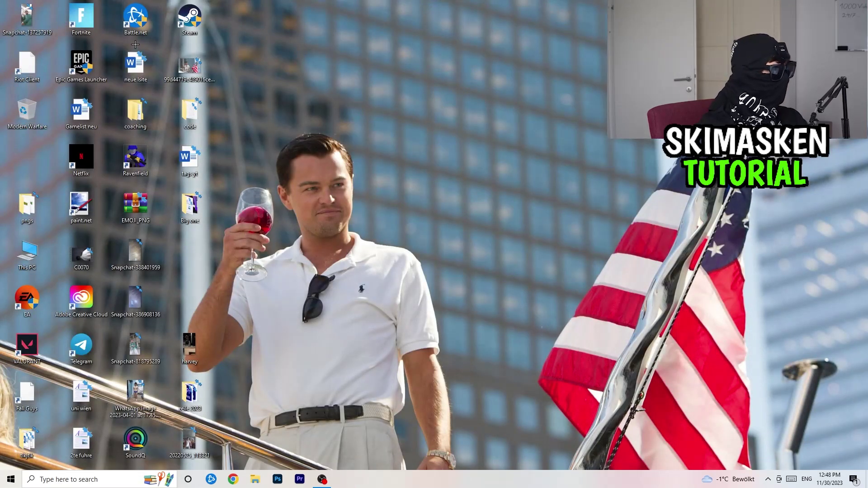
Move the Steam shortcut to an empty area near the middle of the desktop and inspect its available actions without running any.
drag(189, 17, 440, 163)
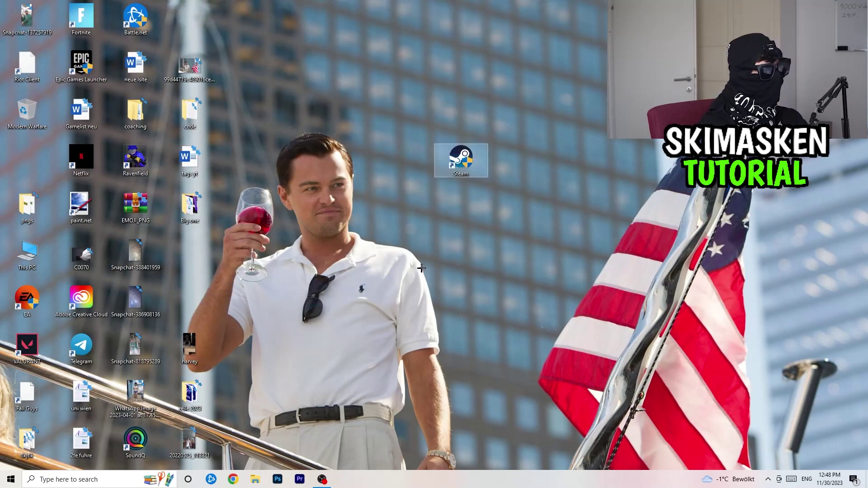
right_click(466, 162)
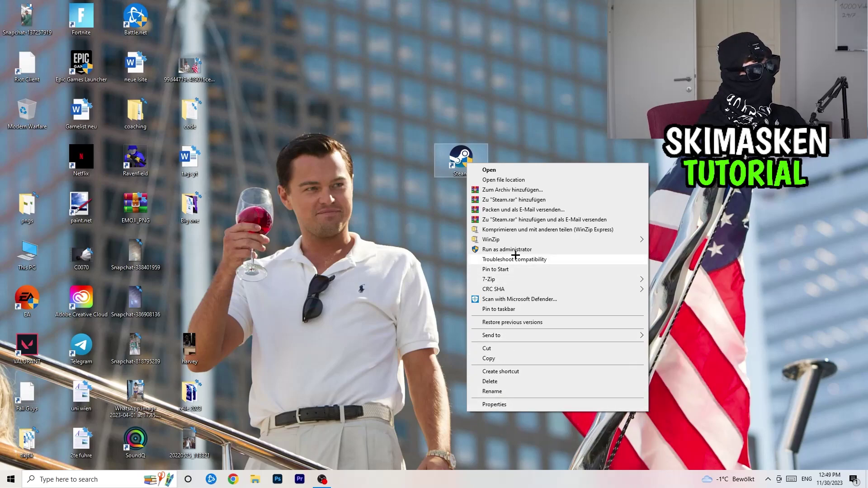
click(345, 187)
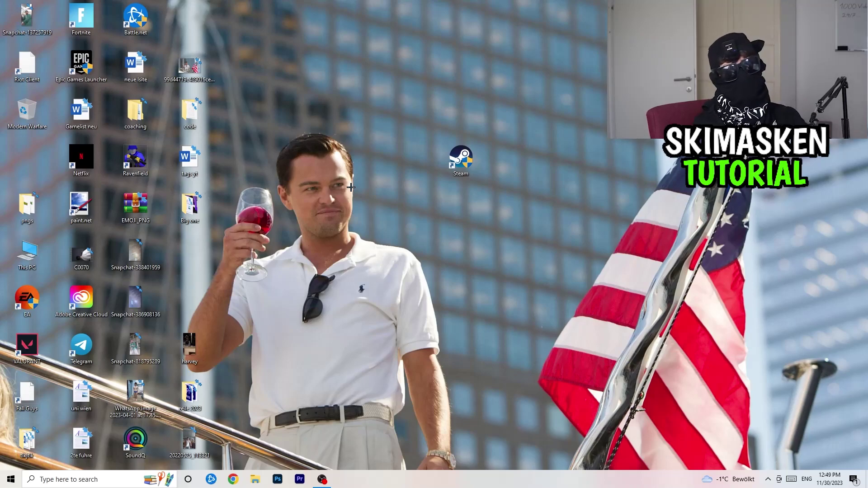
Review the Windows Update status in the Update & Security settings and close Settings.
click(11, 479)
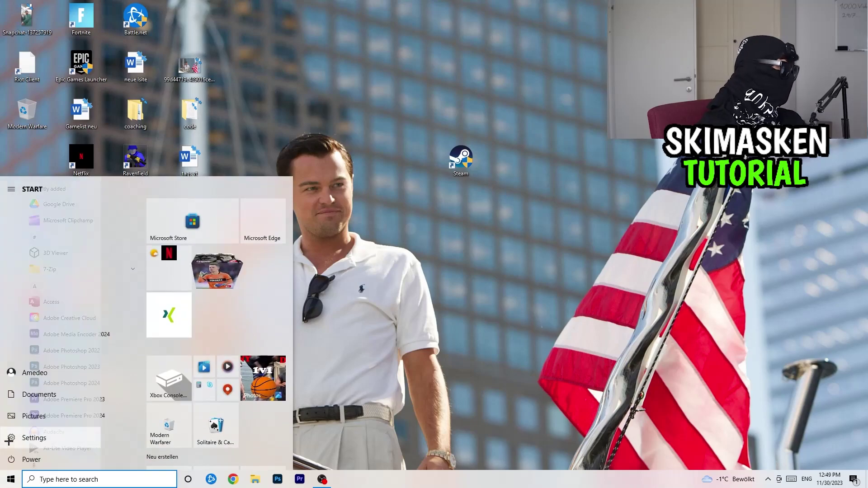
click(12, 438)
click(397, 271)
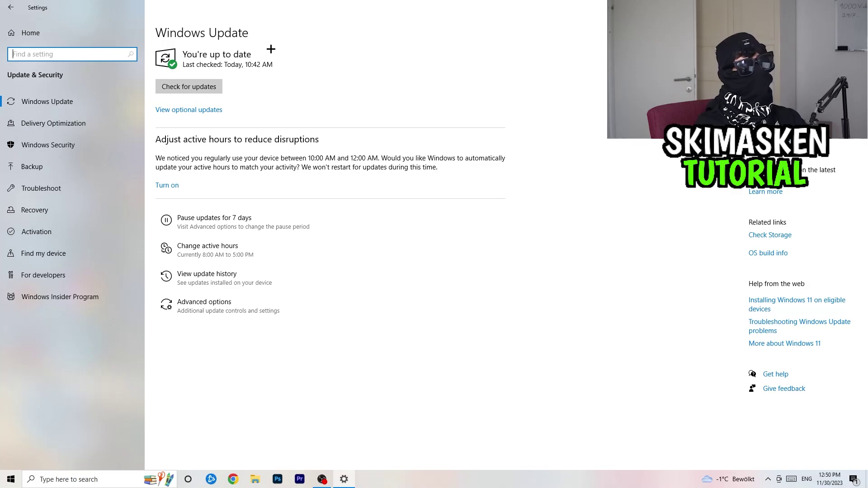
key(alt+F4)
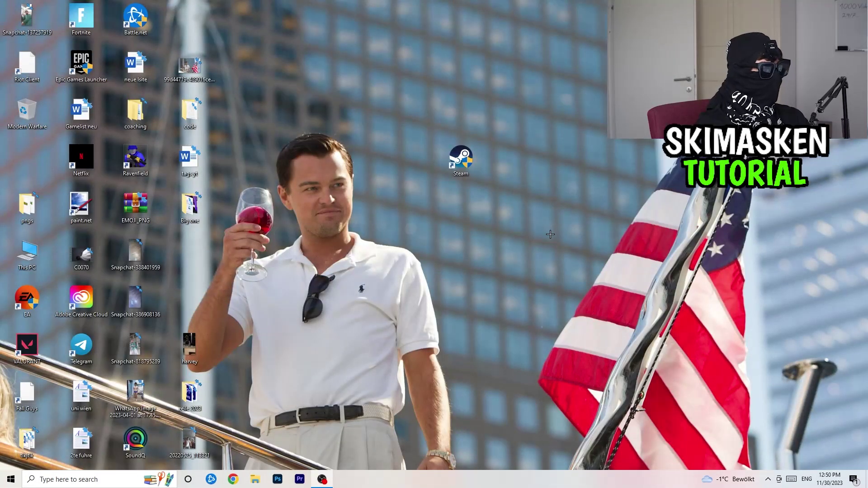